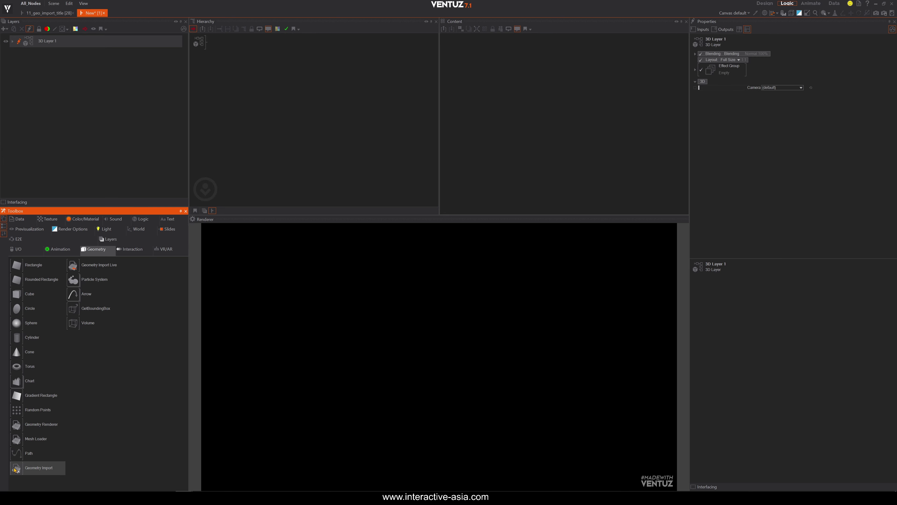
Add a Geometry Import node to the hierarchy and look through the file formats supported for its asset.
drag(16, 470, 214, 40)
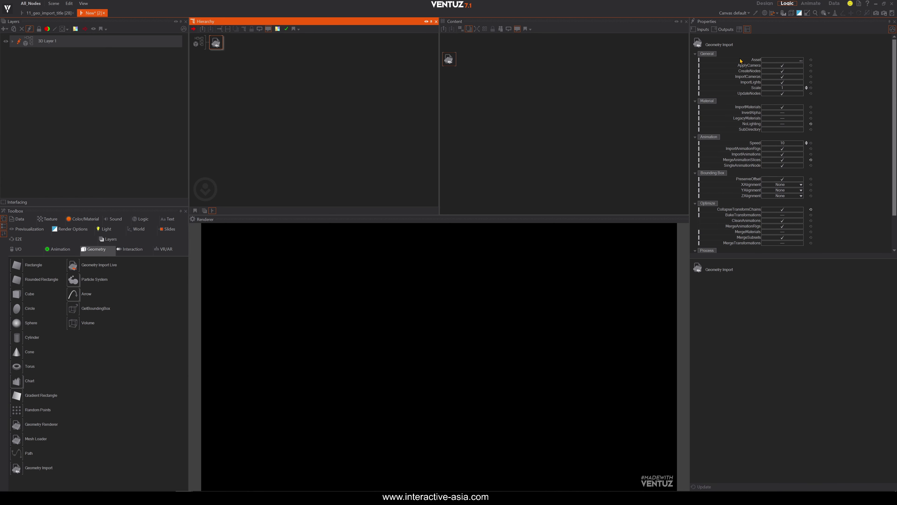
click(801, 60)
drag(453, 146, 456, 113)
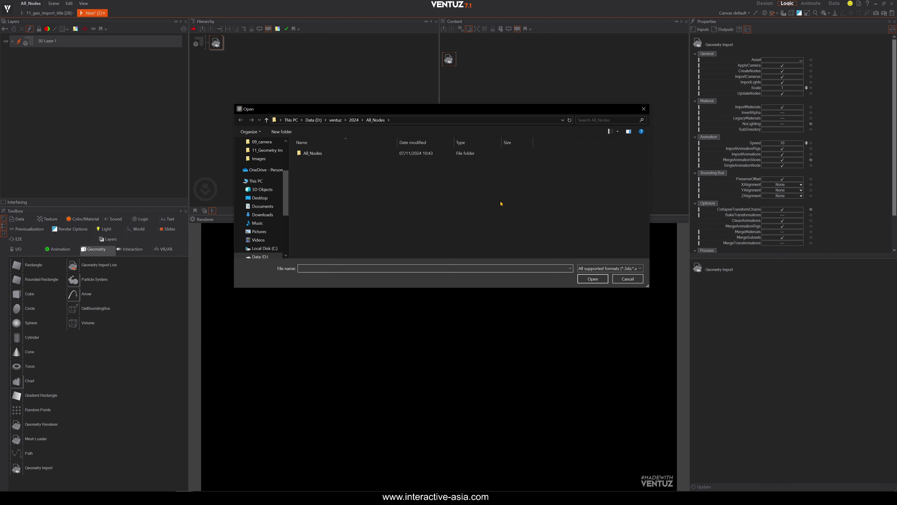
click(600, 268)
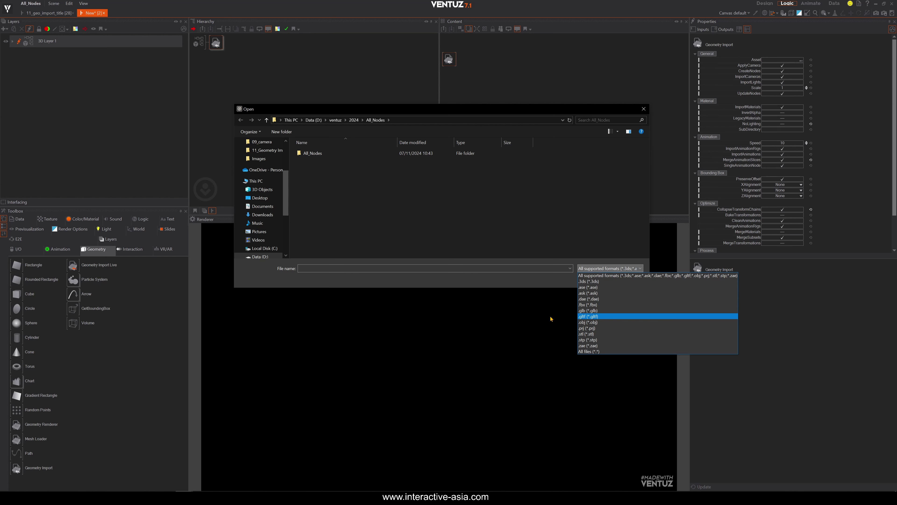
click(452, 200)
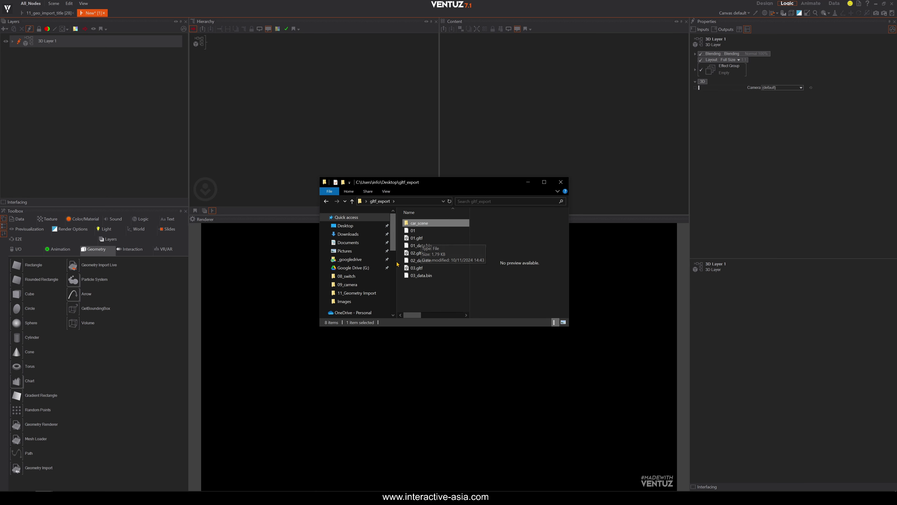
Import 03.gltf from the gltf_export folder and set its Scene 0 axis to a scaling factor of 15.6 and X rotation of 21.
click(442, 269)
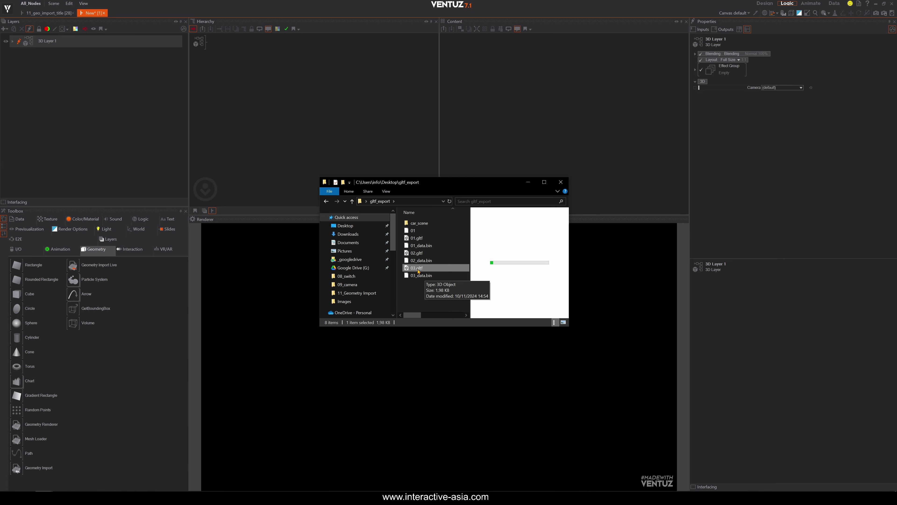
drag(423, 271, 243, 64)
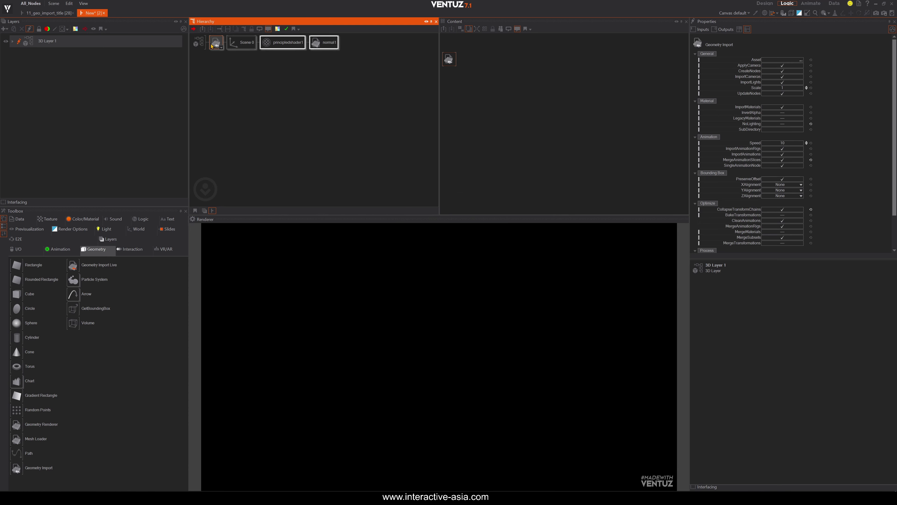
click(244, 43)
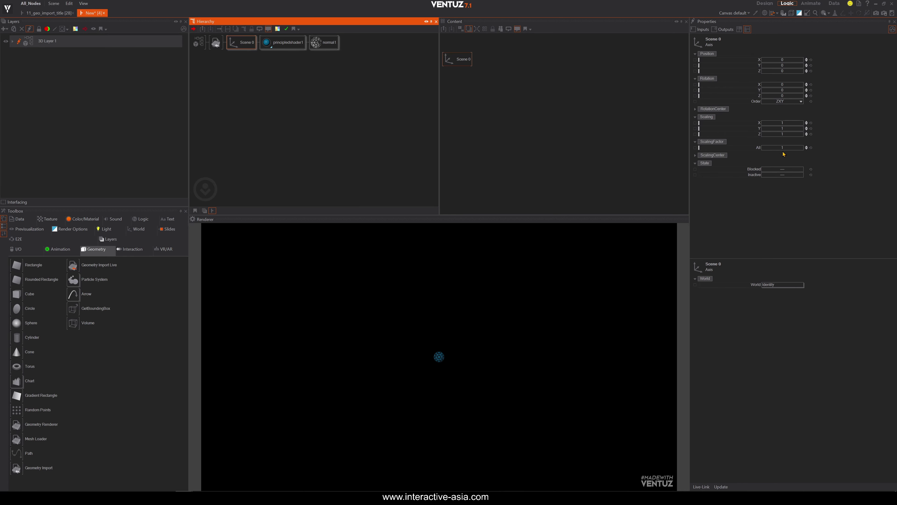
drag(783, 148, 804, 149)
drag(779, 85, 785, 85)
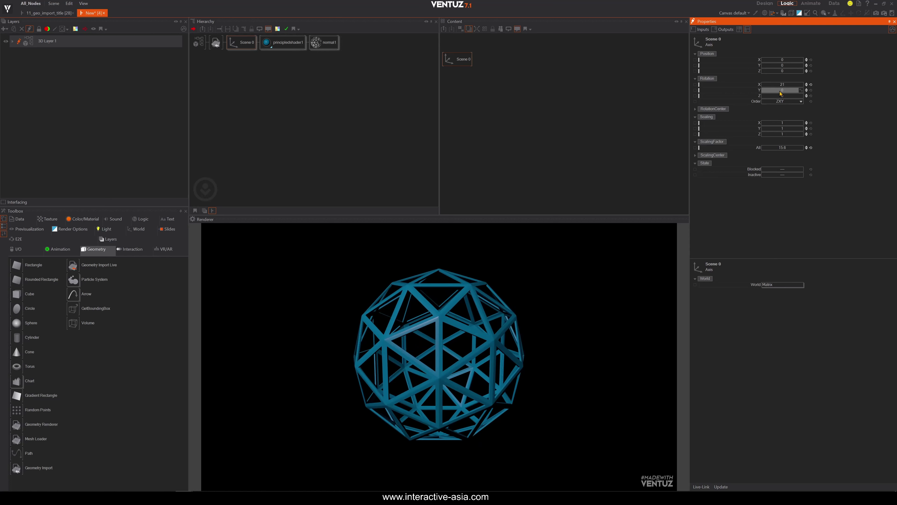
Delete the geometry import node together with the nodes imported from 03.gltf.
click(223, 80)
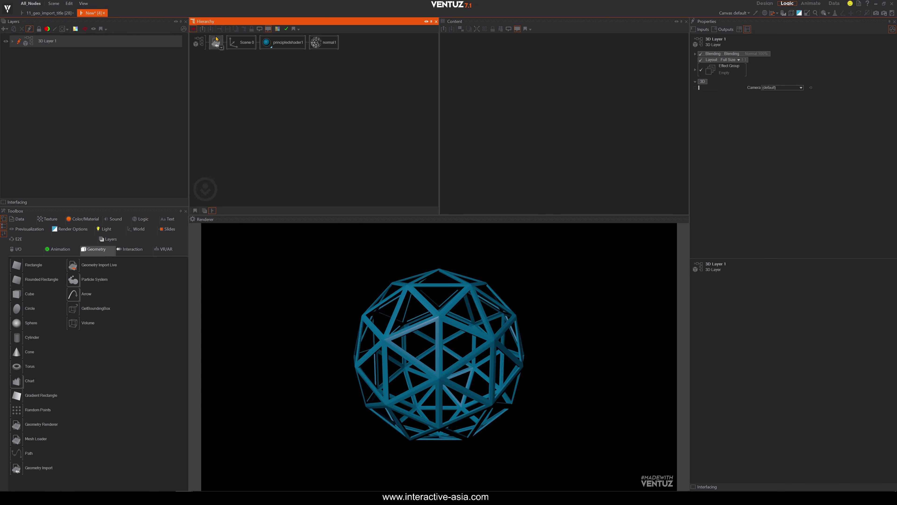
click(216, 43)
key(Delete)
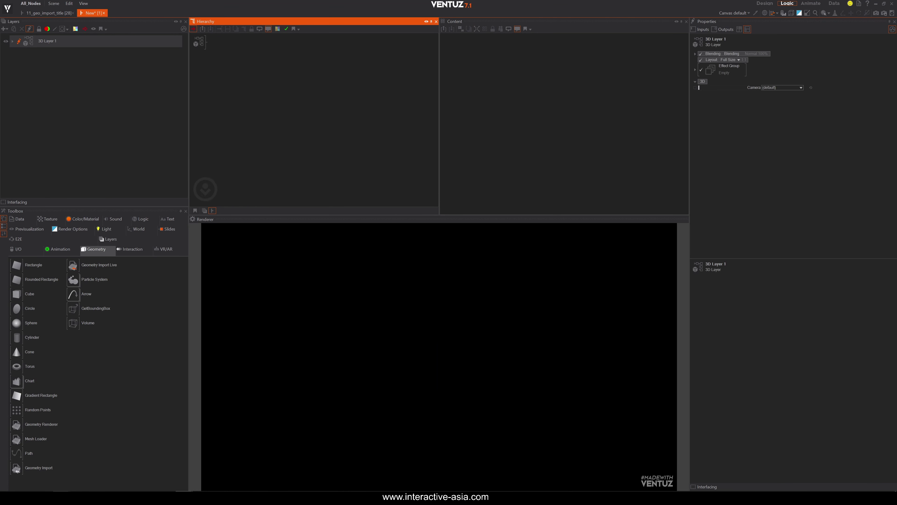
Import the car scene into the hierarchy and delete the .fbx axis directly beneath Sketchfab_Scene.
click(39, 478)
click(286, 44)
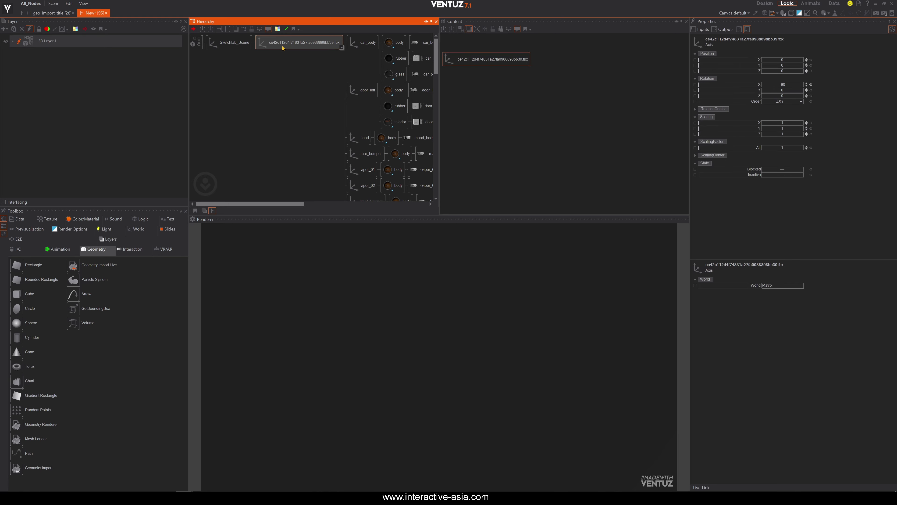
key(Delete)
Scale the Sketchfab_Scene axis to 0.058, set its Y position to -7.42, and rotate it around Y.
click(221, 44)
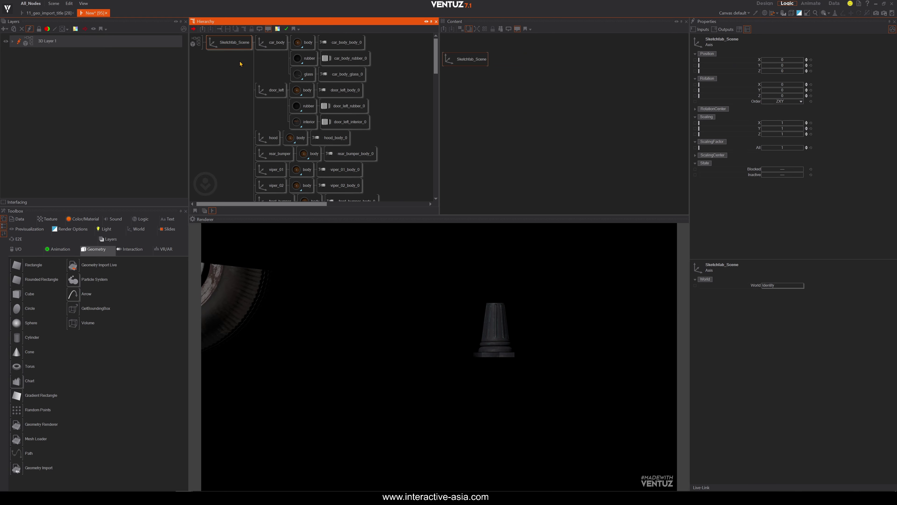
drag(763, 147, 778, 149)
drag(782, 66, 767, 91)
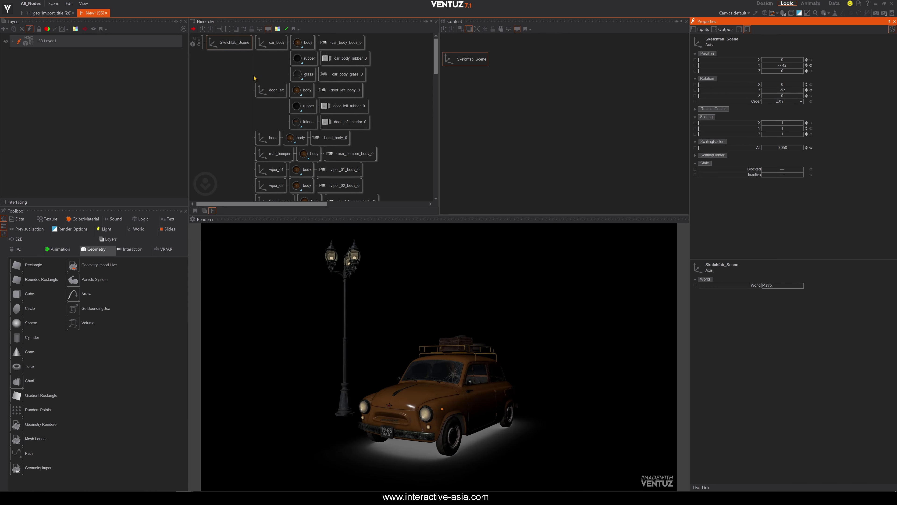
middle_drag(247, 99, 250, 99)
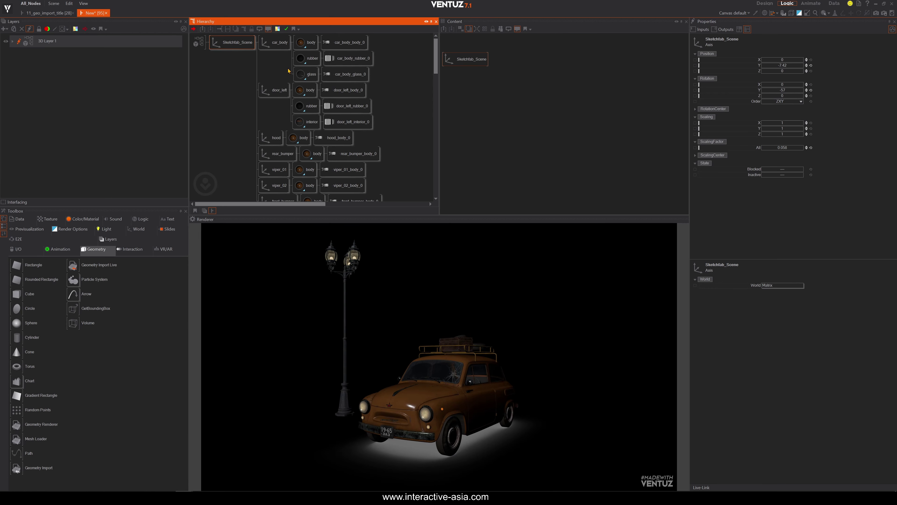
Shift the vintage_lantern_7_base axis along X and bring it back to 54.7855.
scroll(300, 106, down, 15)
click(287, 160)
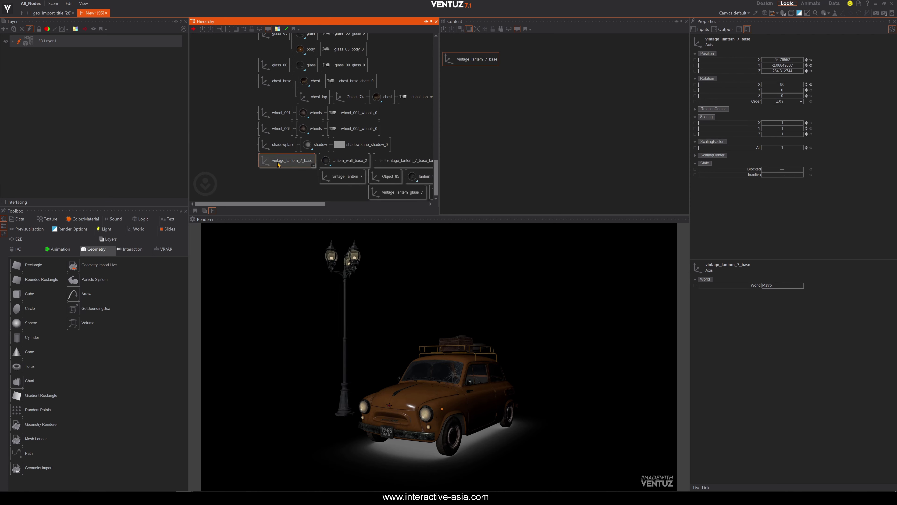
click(783, 59)
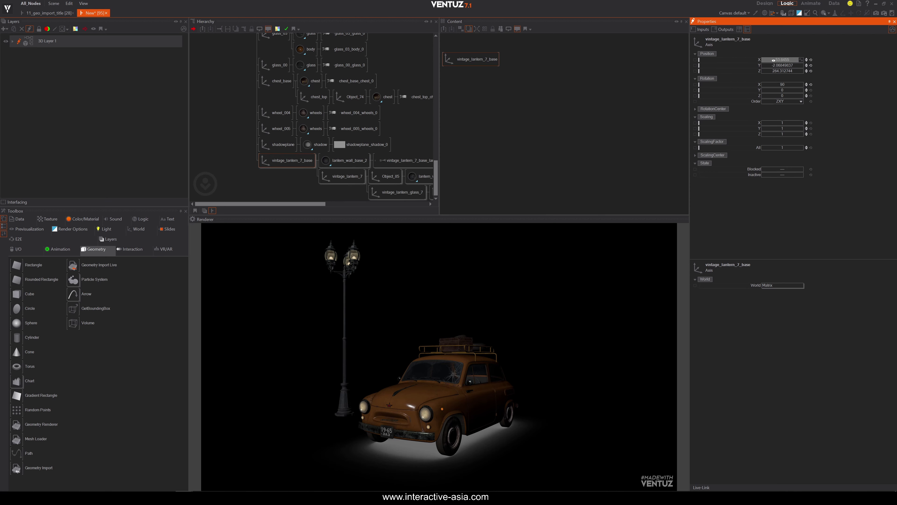
drag(773, 60, 787, 66)
Group the Sketchfab_Scene hierarchy into a container and name it Car Scene.
scroll(253, 142, up, 10)
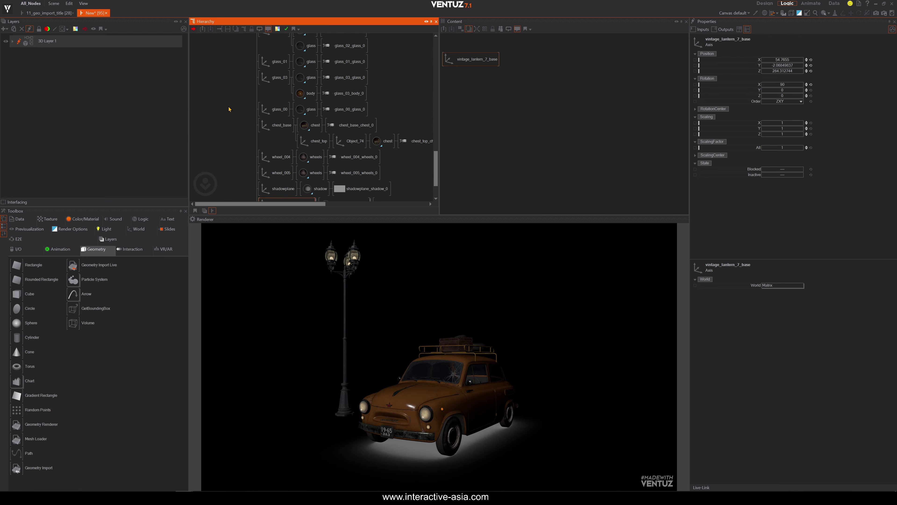
scroll(239, 94, up, 10)
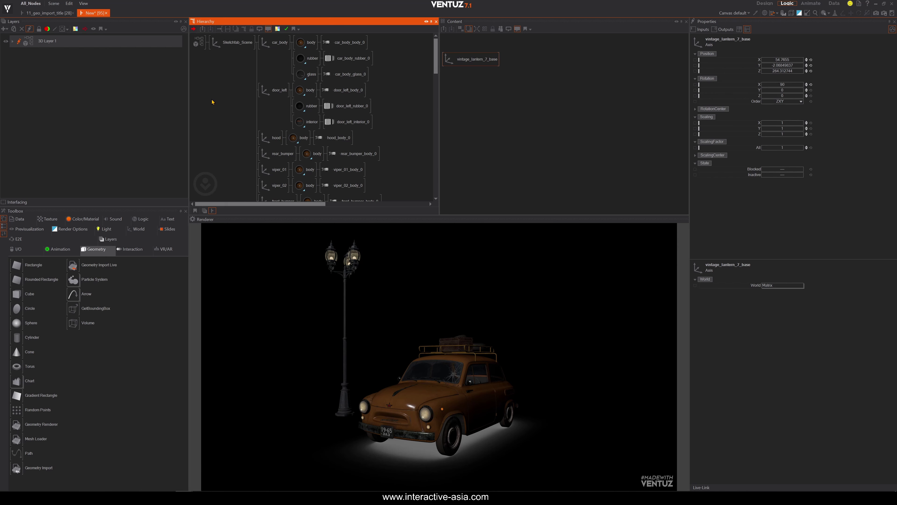
click(228, 44)
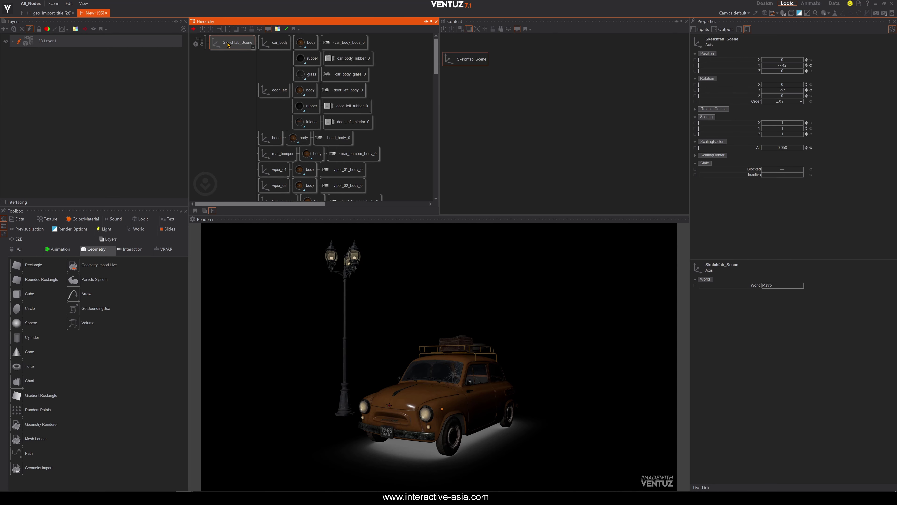
right_click(229, 45)
click(256, 118)
key(F2)
text(Car Scene)
key(Return)
Duplicate the Car Scene container and adjust the copy's X position with a new Axis node in front of it.
ctrl+drag(228, 43, 242, 84)
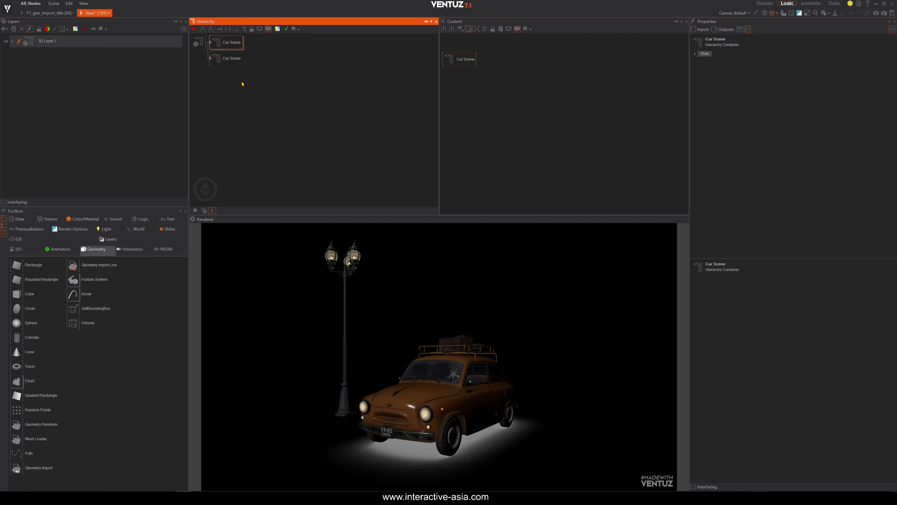
double_click(239, 102)
text(ax)
key(Down)
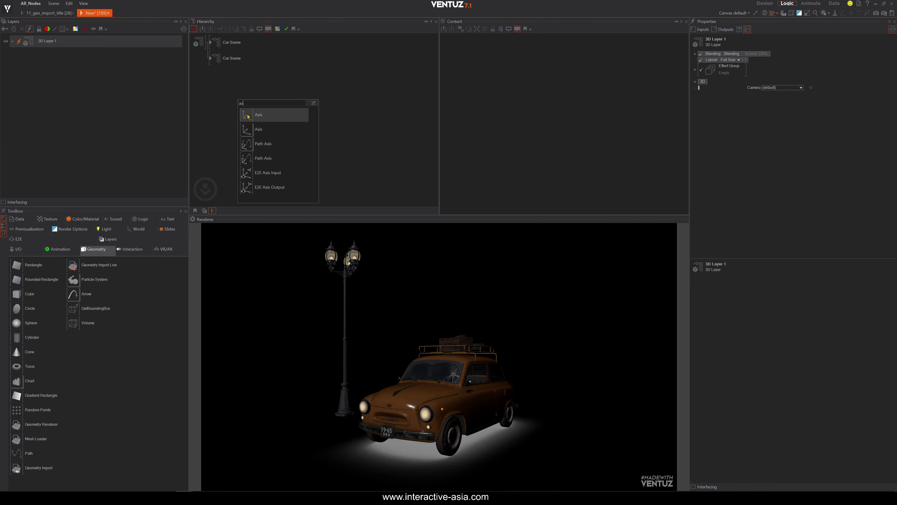
key(Return)
click(211, 61)
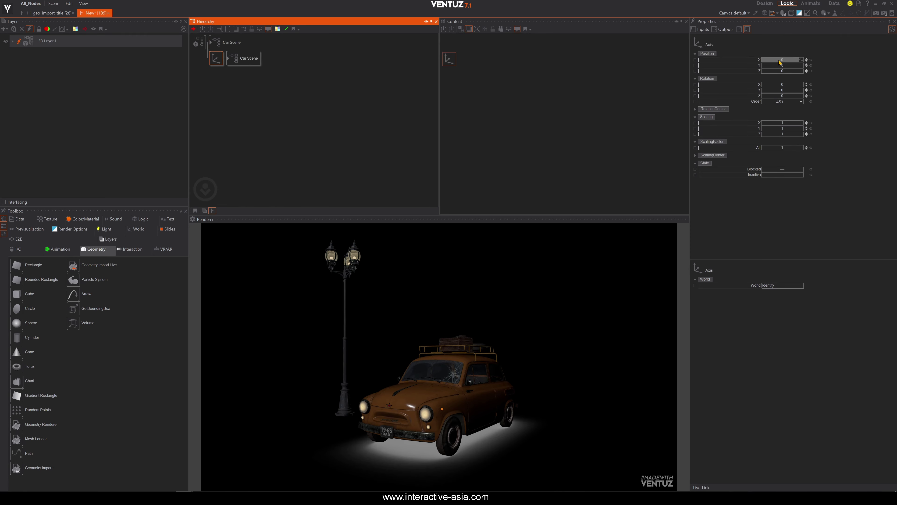
drag(803, 60, 803, 61)
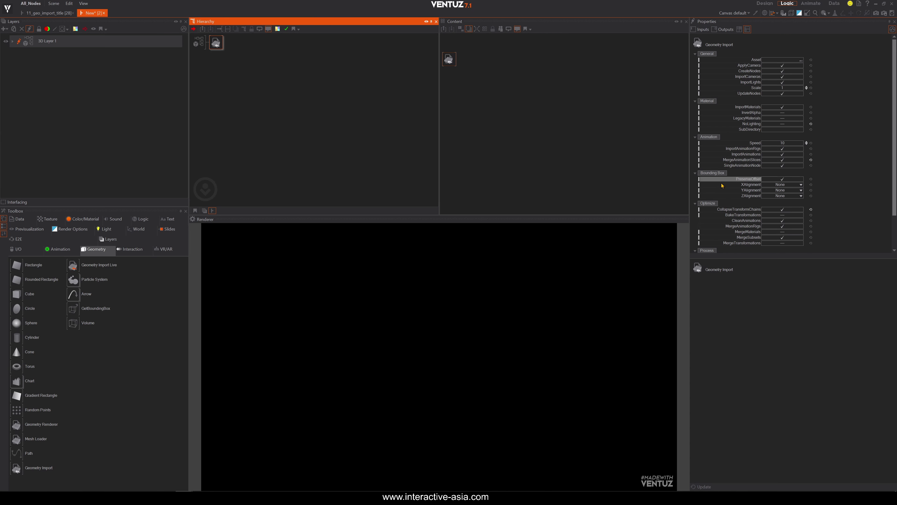
Replace the Geometry Import node in the hierarchy with a Geometry Import Live node.
scroll(787, 212, down, 3)
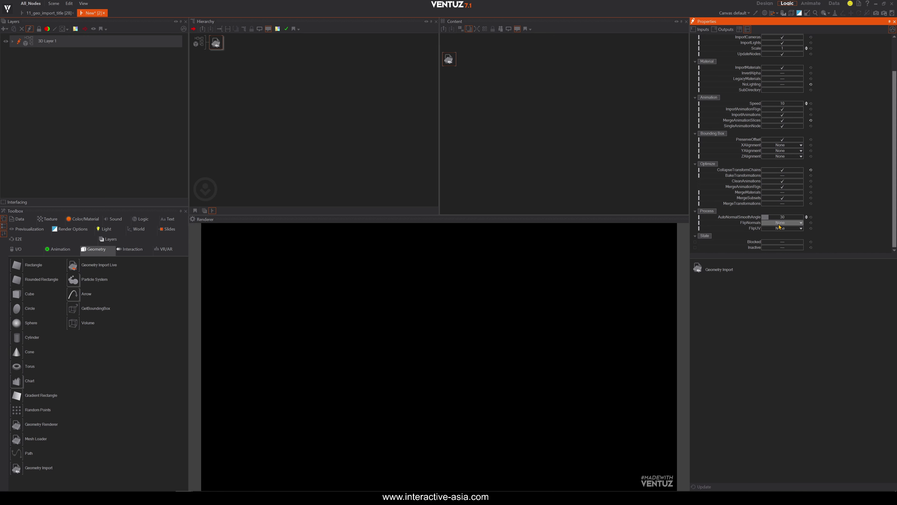
click(216, 43)
key(Delete)
drag(85, 261, 207, 39)
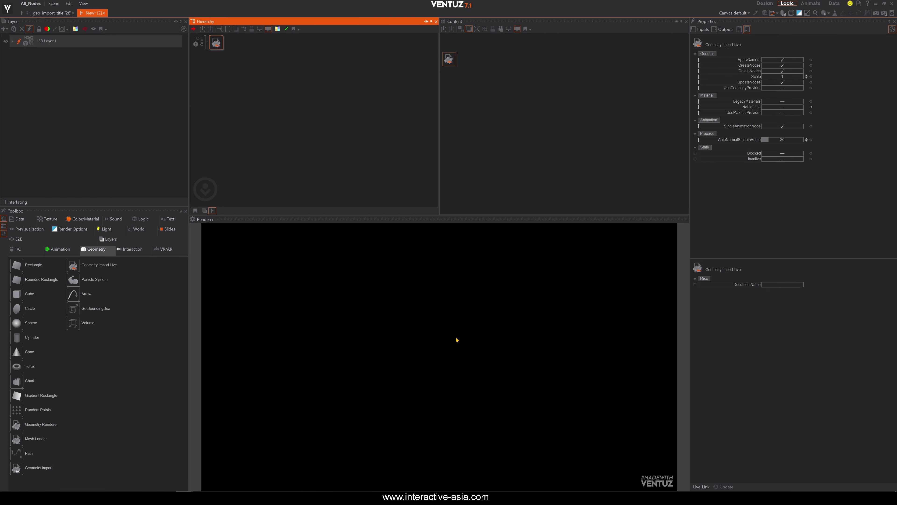
click(701, 487)
click(719, 479)
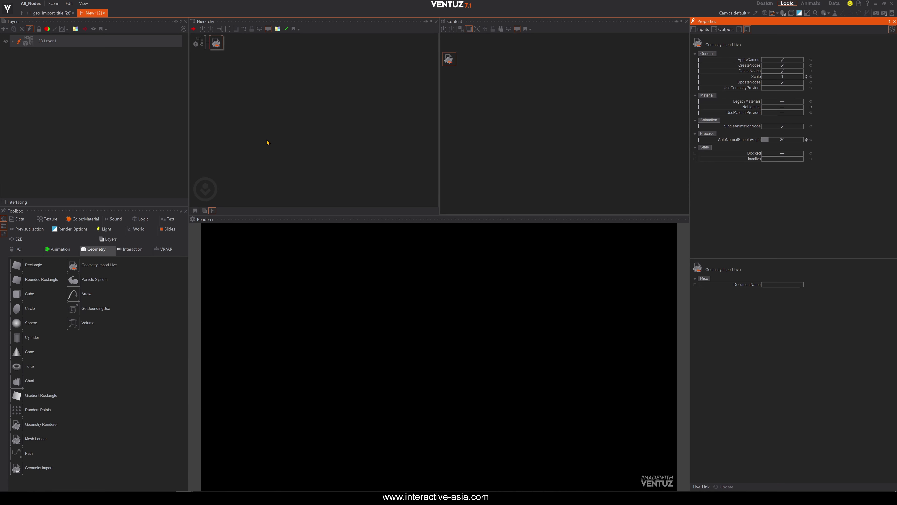
click(253, 118)
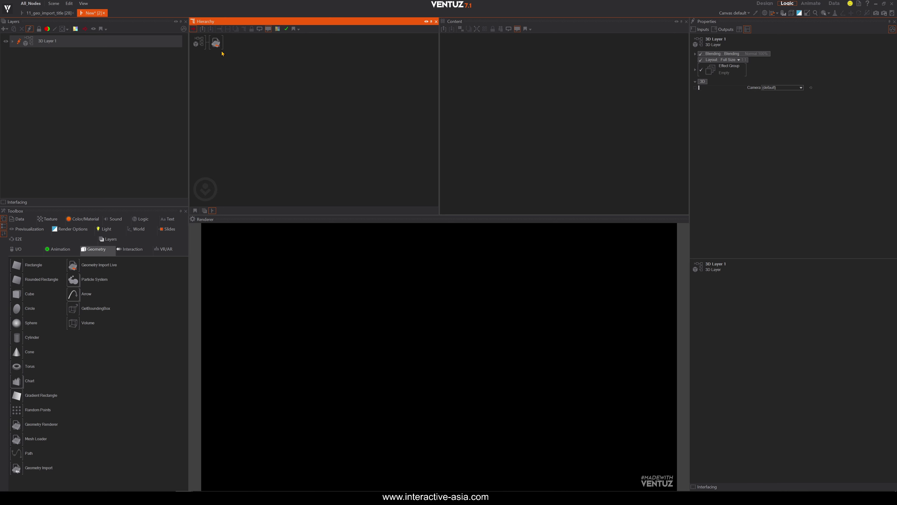
Replace the Geometry Import Live node in the hierarchy with a Geometry Renderer node.
click(218, 45)
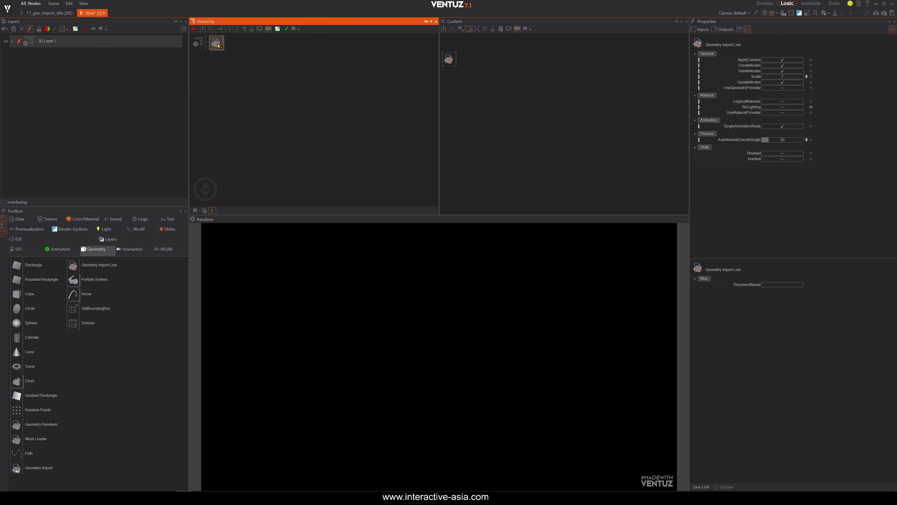
key(Delete)
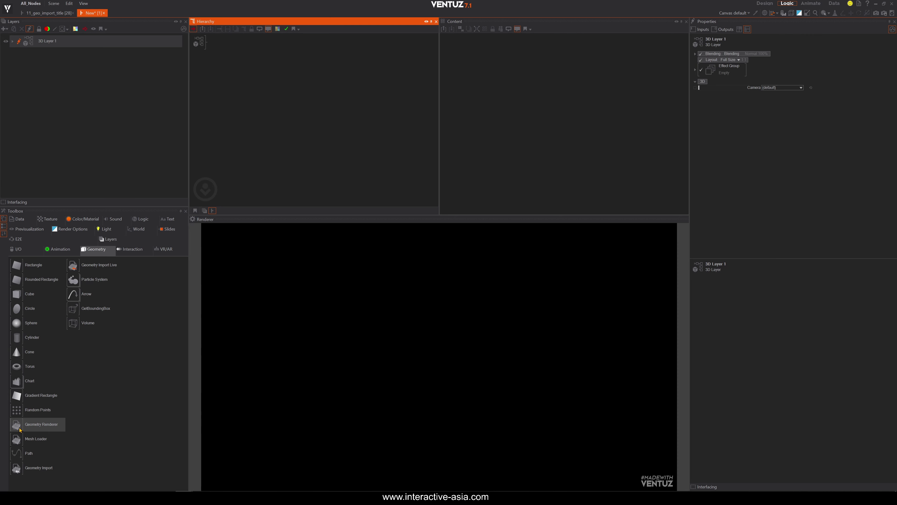
drag(17, 427, 207, 49)
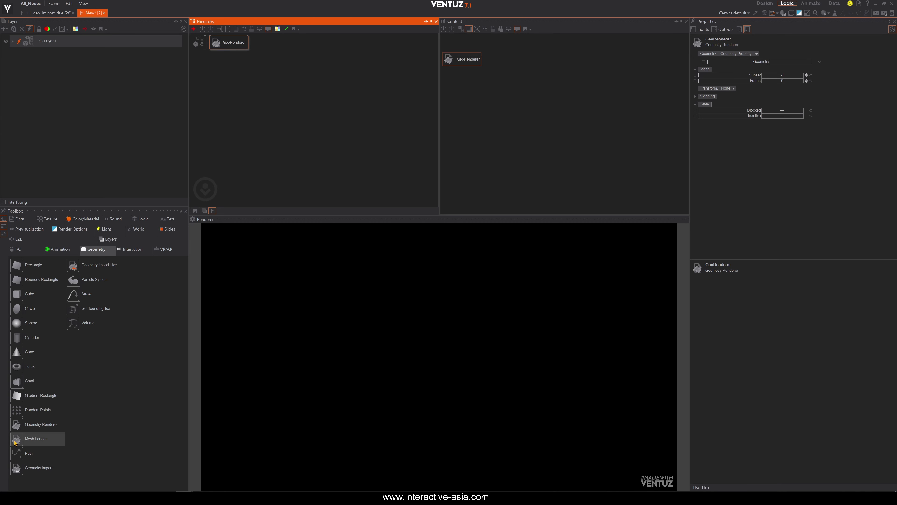
Add a Mesh Loader to the content area and bind the GeoRenderer's Geometry property to it.
drag(15, 442, 527, 92)
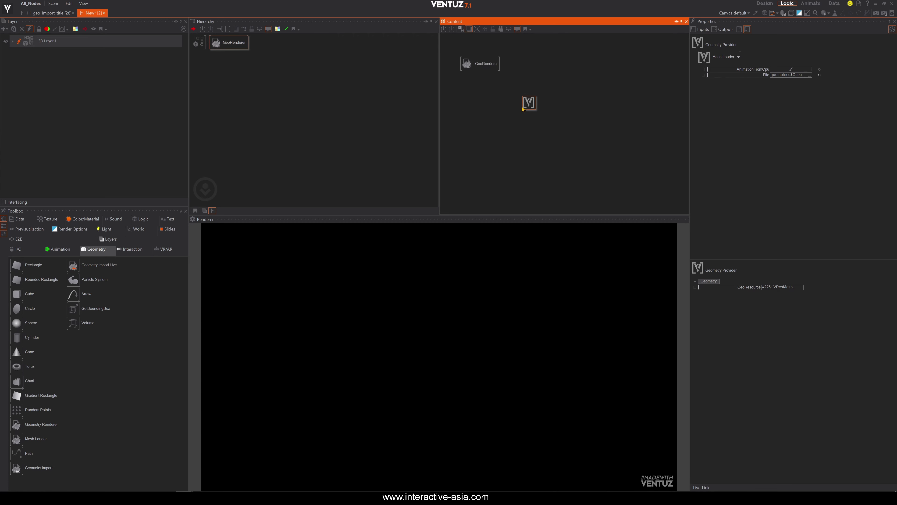
drag(531, 107, 525, 108)
click(479, 65)
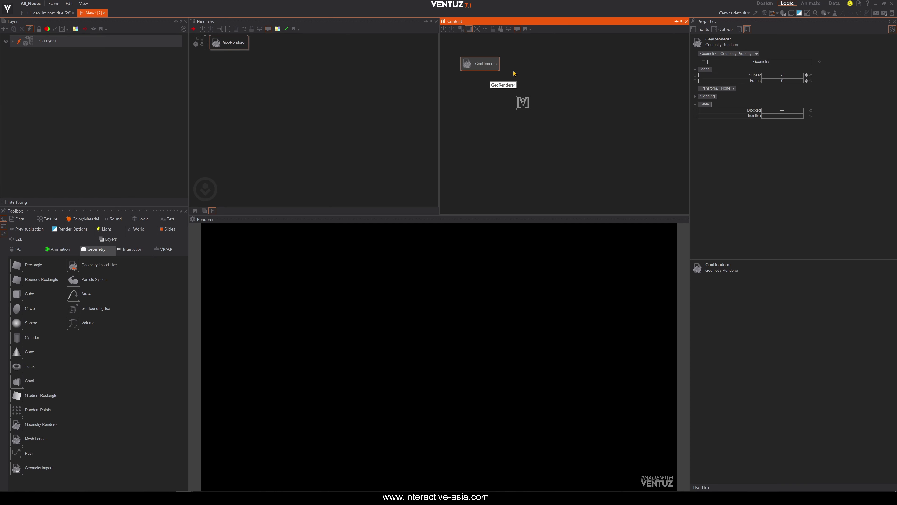
drag(763, 62, 524, 103)
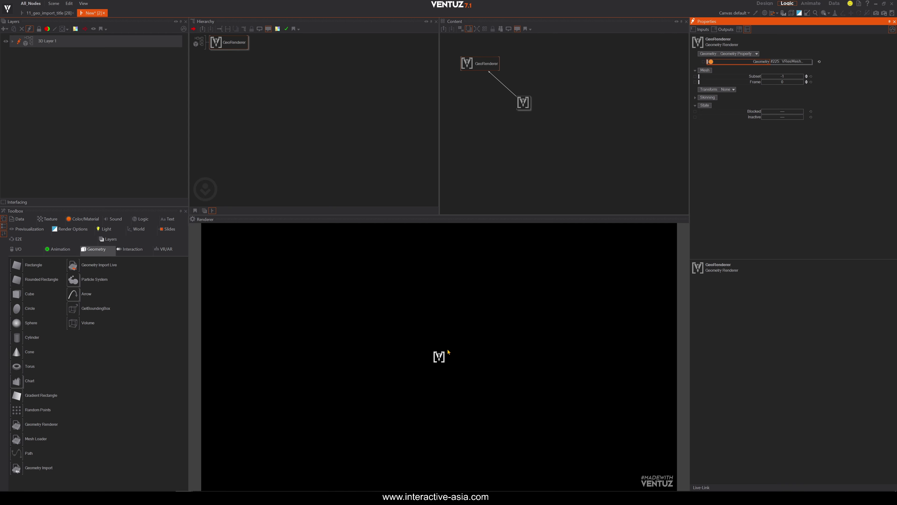
Insert an Axis before the GeoRenderer and set its scaling factor to 8.56 and Y rotation to -21.4.
click(247, 97)
double_click(247, 97)
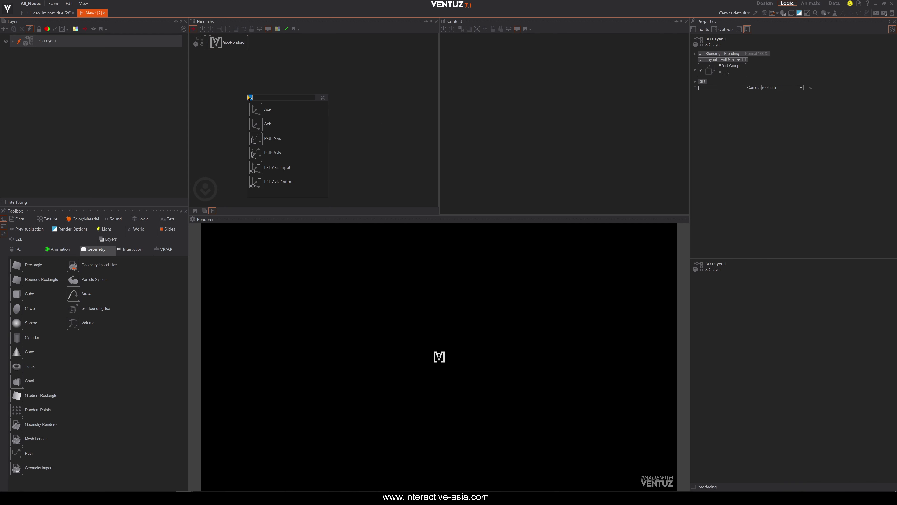
text(ax)
drag(256, 115, 211, 44)
drag(782, 147, 799, 147)
mouse_move(782, 90)
mouse_down()
mouse_move(768, 91)
mouse_move(779, 95)
mouse_up()
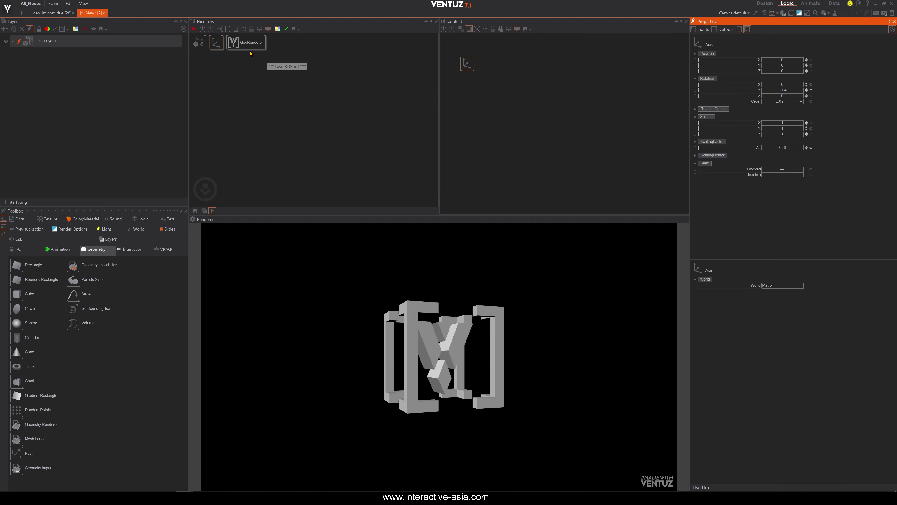
Delete the Mesh Loader bound to the GeoRenderer, and remove the Axis and GeoRenderer nodes from the hierarchy.
click(249, 44)
drag(528, 106, 528, 117)
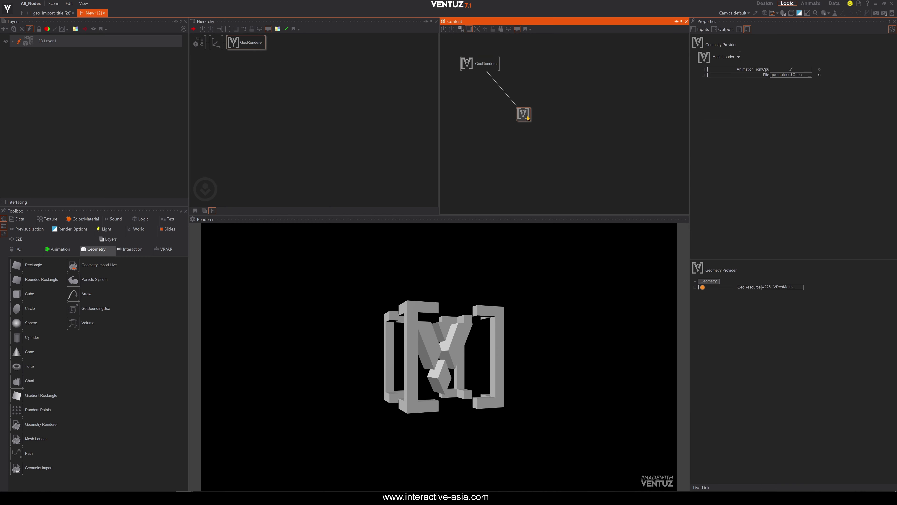
key(Delete)
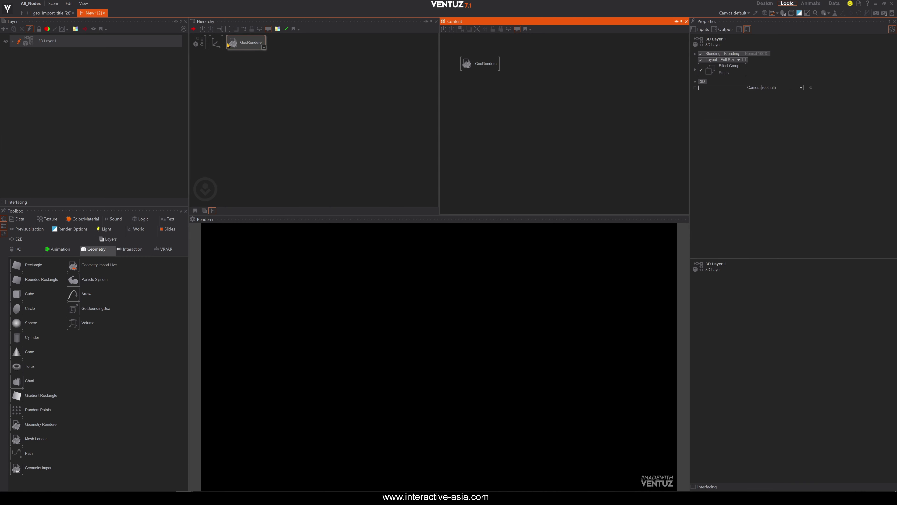
click(218, 43)
key(Delete)
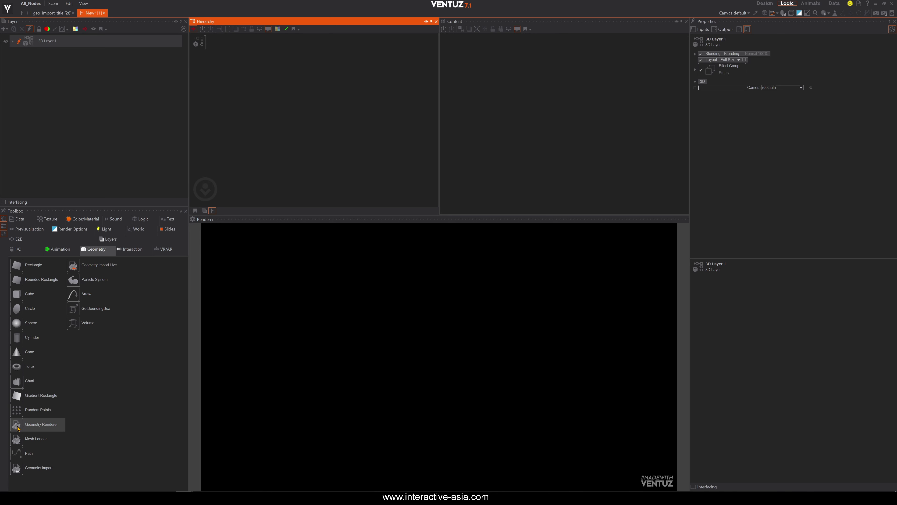
Add a new Geometry Renderer to the hierarchy and set its Geometry type to Mesh Loader.
drag(16, 426, 215, 43)
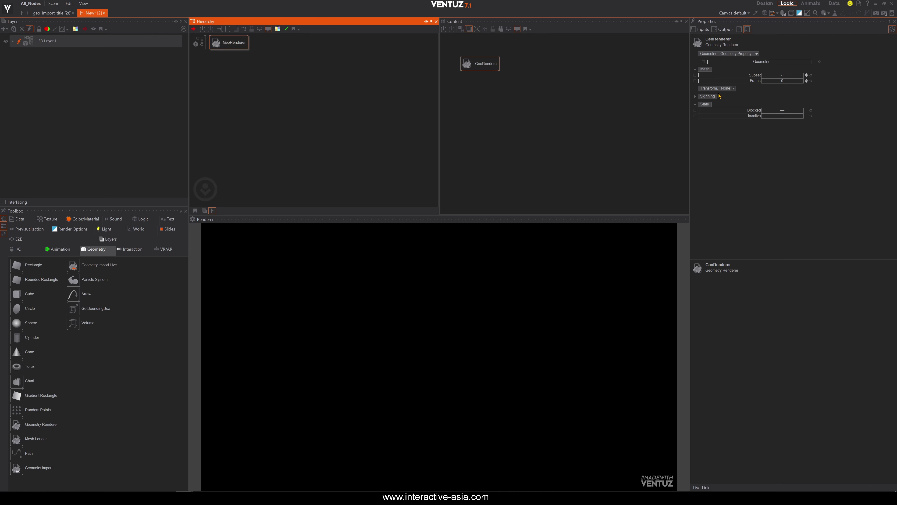
click(757, 55)
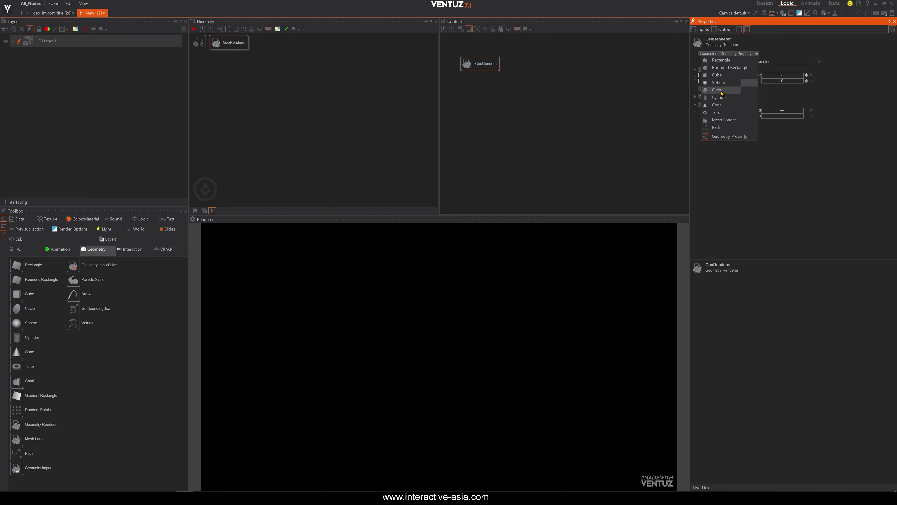
click(724, 119)
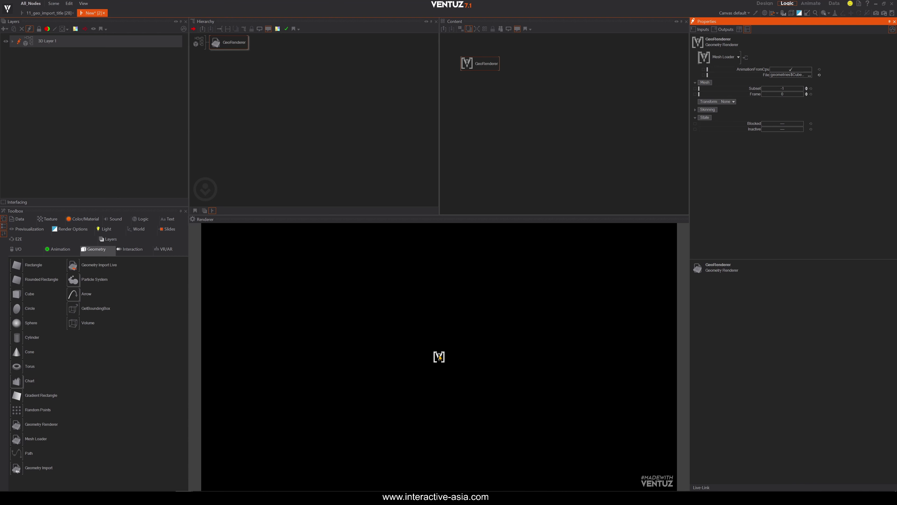
Set the GeoRenderer's Transform to Axis with an overall scaling factor of 10.
click(478, 60)
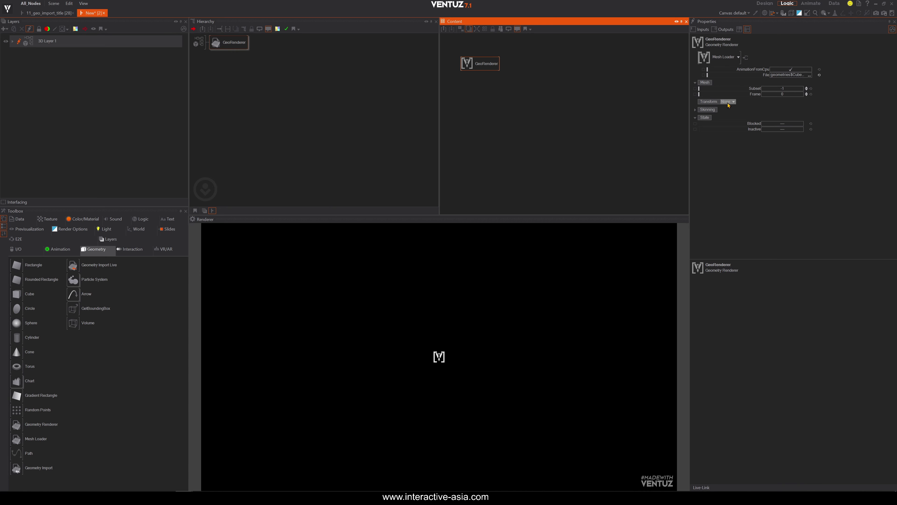
click(735, 104)
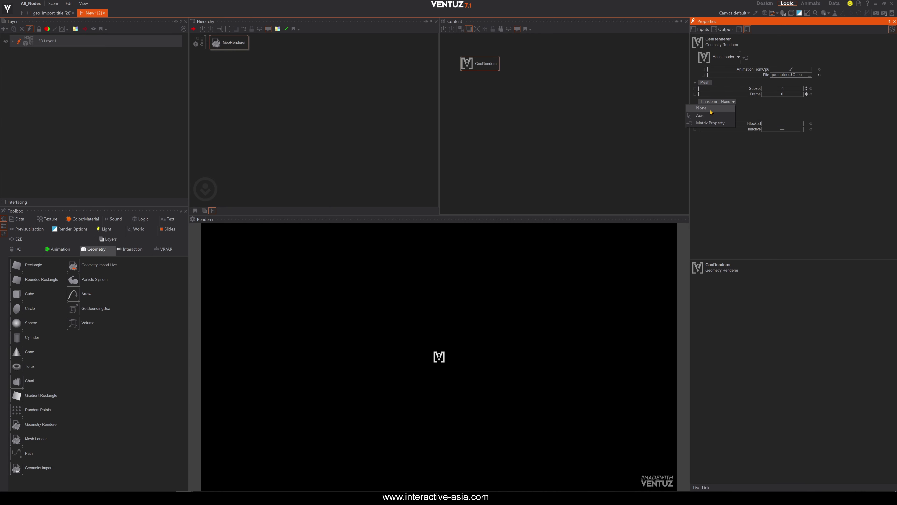
click(701, 116)
click(790, 169)
text(10)
key(Return)
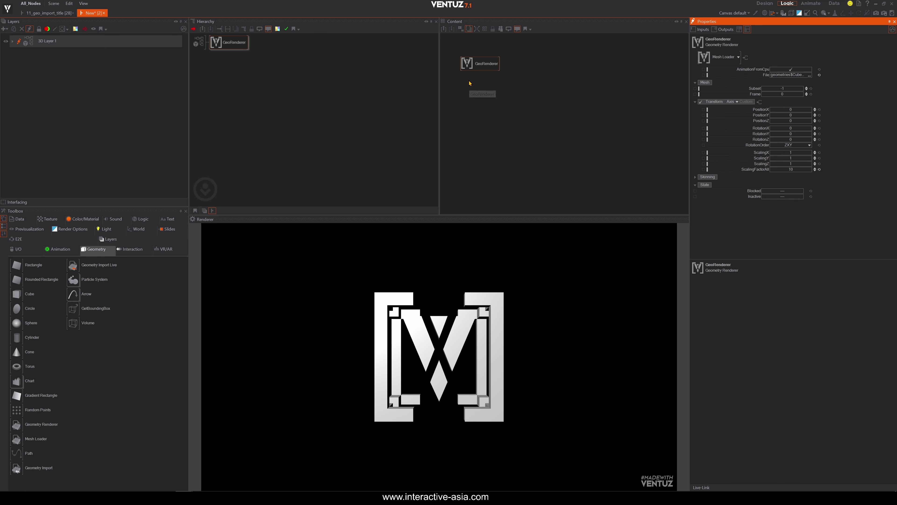
Extract the GeoRenderer's embedded Mesh Loader into a separate content node and place it below the GeoRenderer, offset to the right.
click(477, 63)
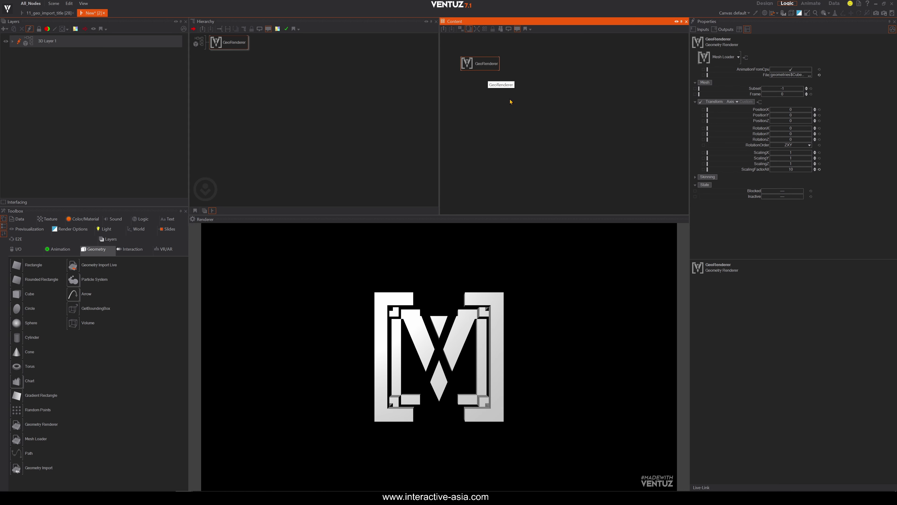
click(745, 60)
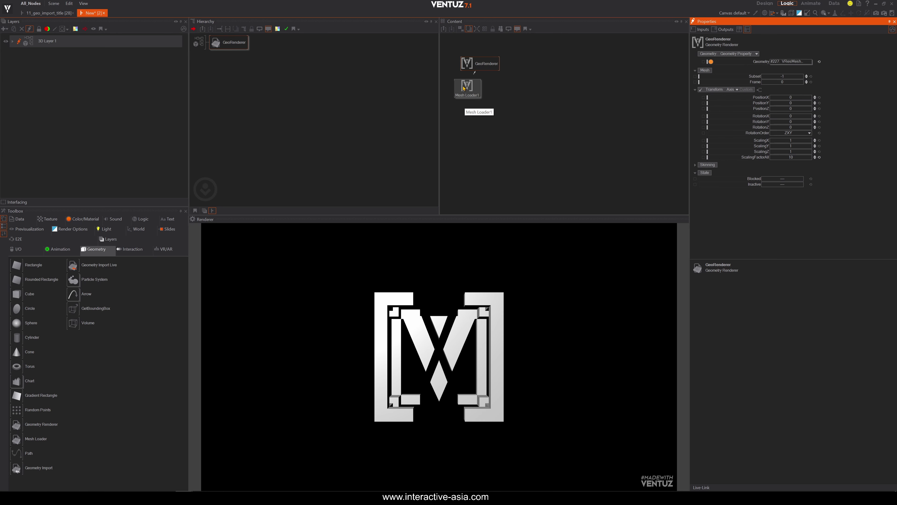
drag(469, 92, 537, 126)
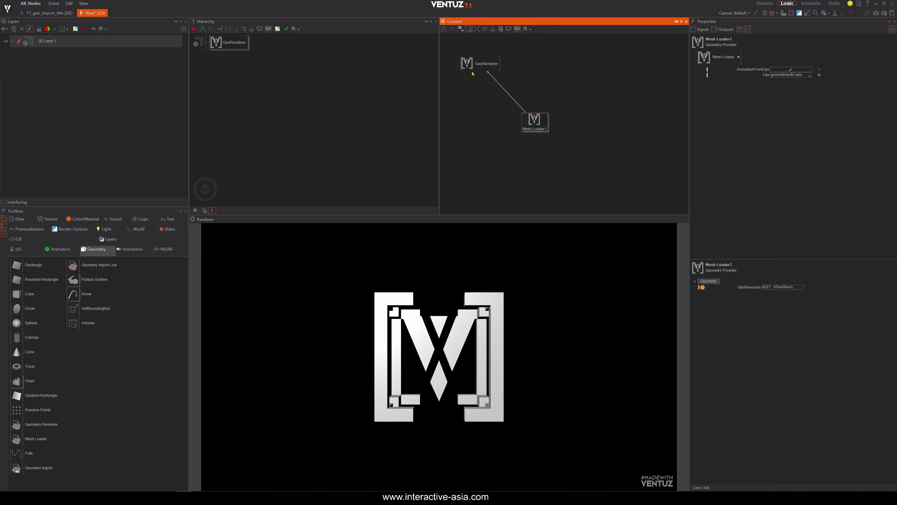
Extract the GeoRenderer's embedded Axis transform into a separate hierarchy node, and inspect the properties of both nodes.
click(480, 63)
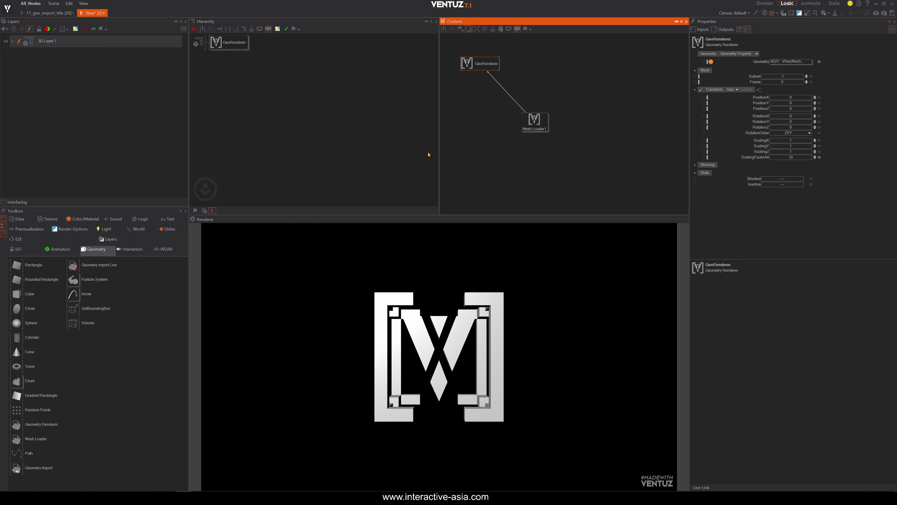
click(761, 91)
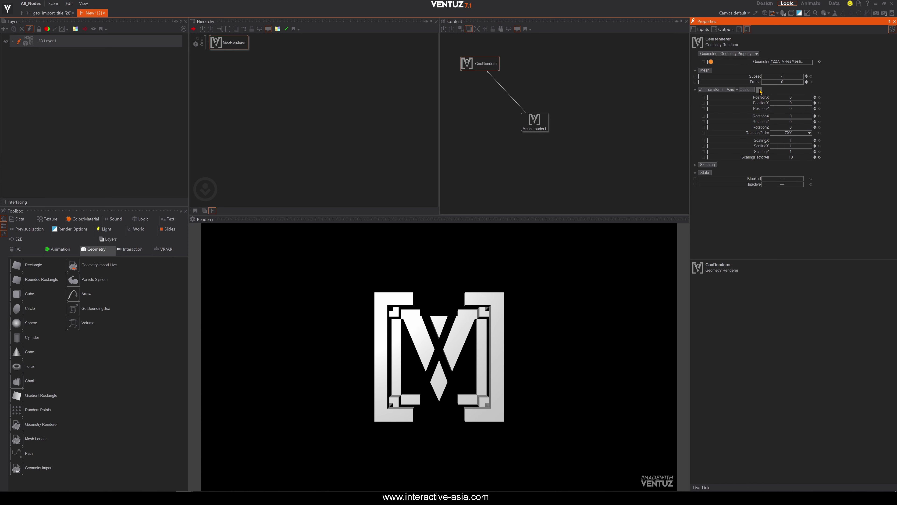
click(216, 43)
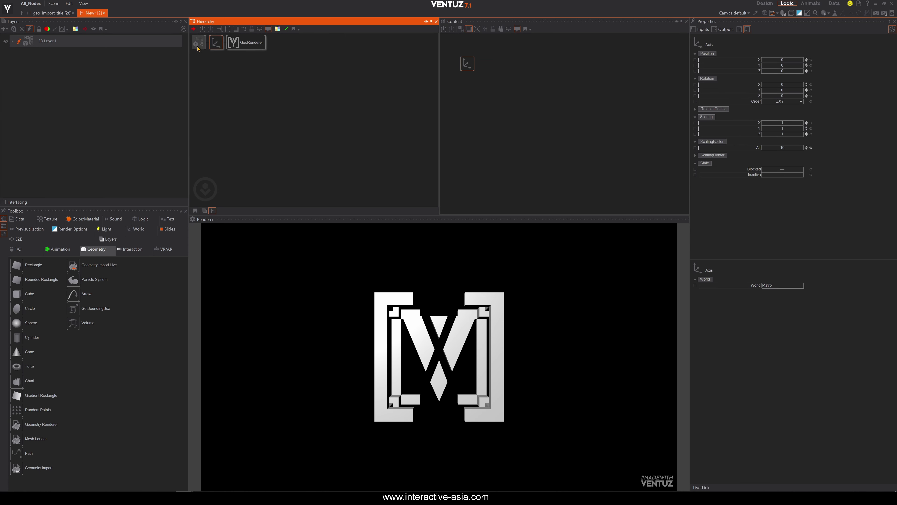
drag(781, 148, 781, 147)
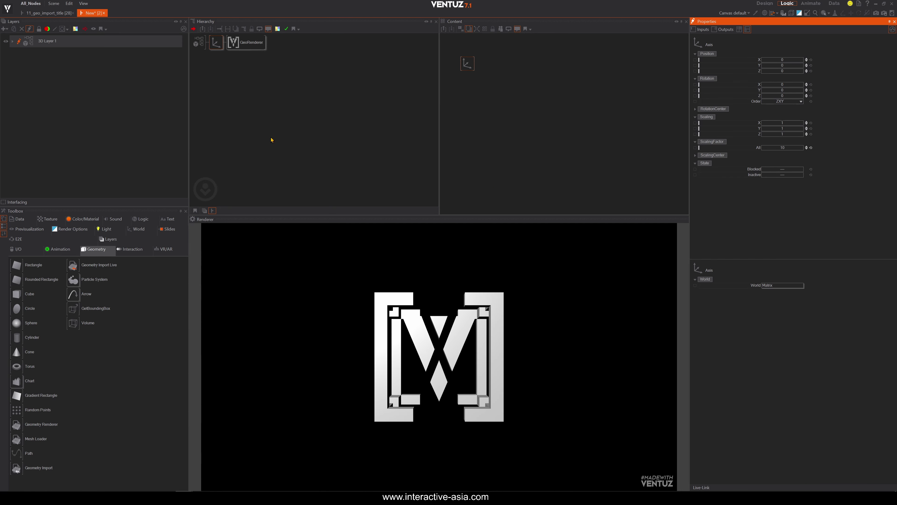
click(247, 42)
click(215, 43)
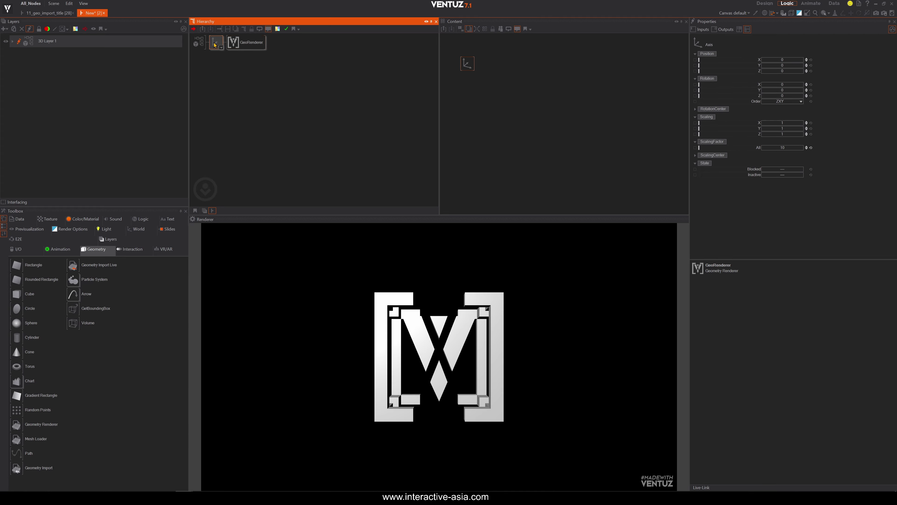
click(250, 43)
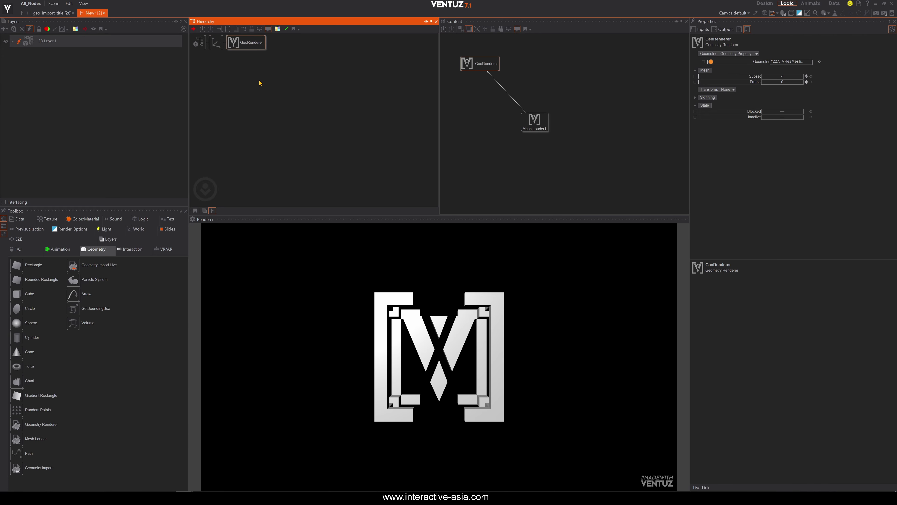